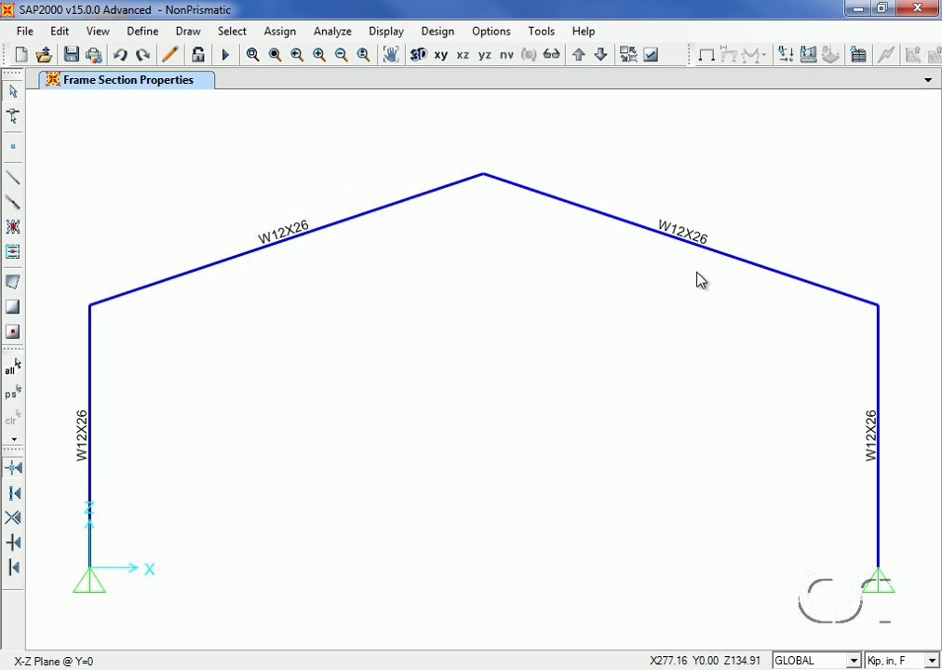
Step: Turn on Extrude View so the frame members display as solid W12X26 shapes
click(655, 57)
click(454, 256)
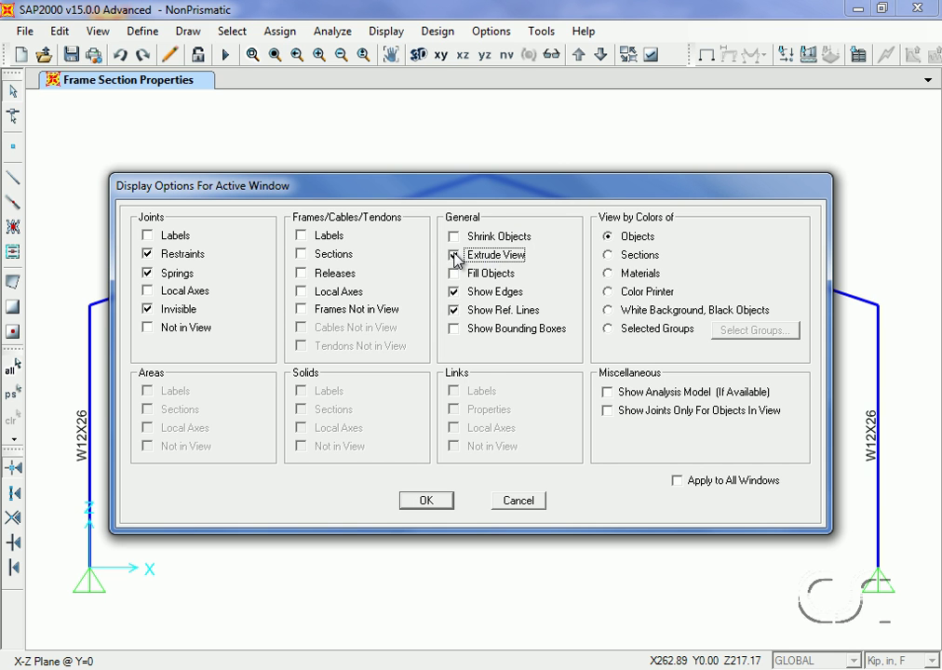
click(425, 501)
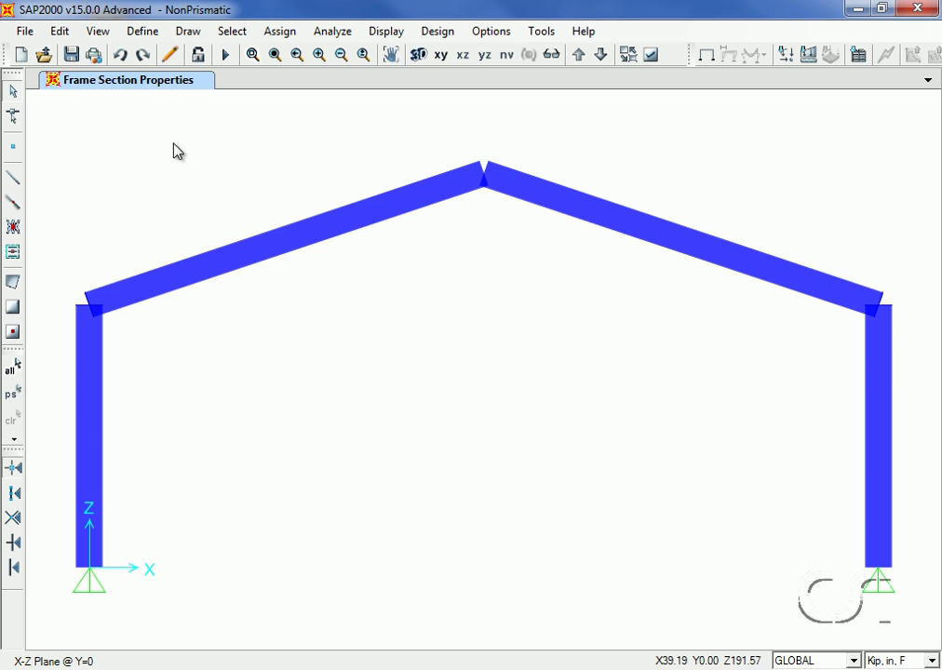
Step: Open the Frame Properties list and review the W21X44 and W12X26 sections
click(142, 37)
mouse_move(198, 83)
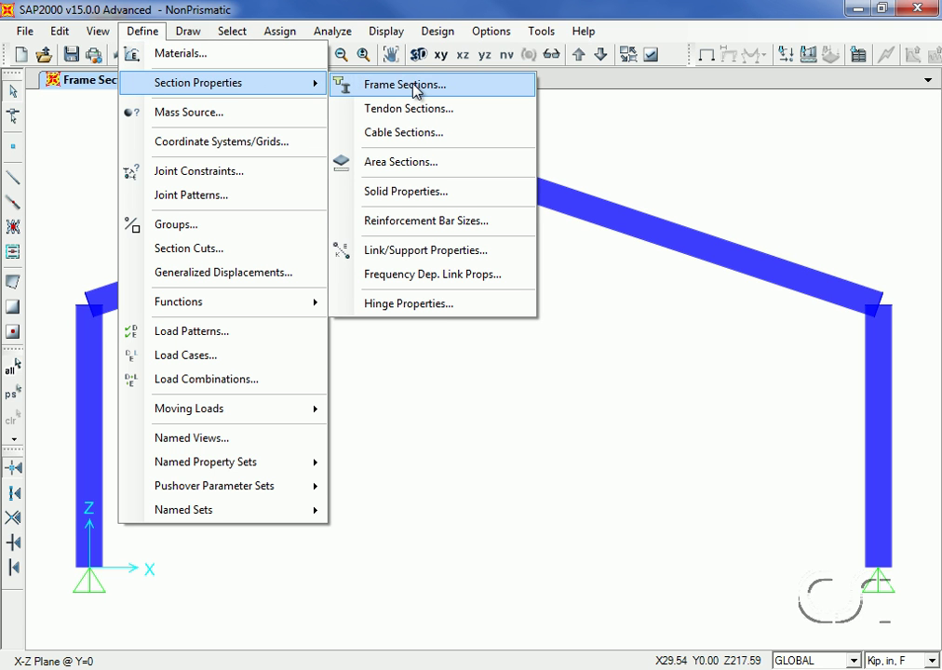
click(415, 91)
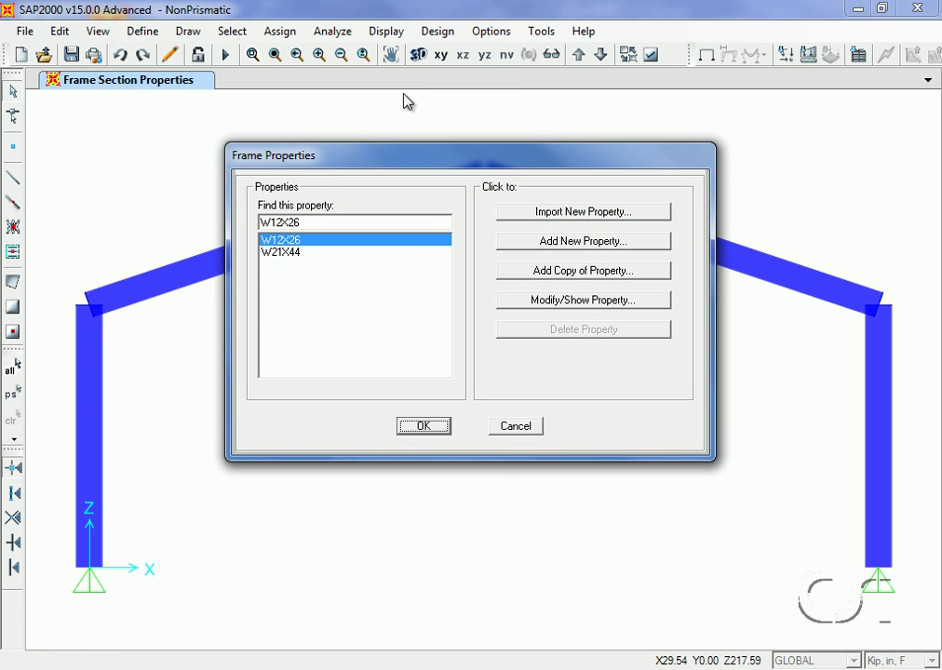
click(296, 252)
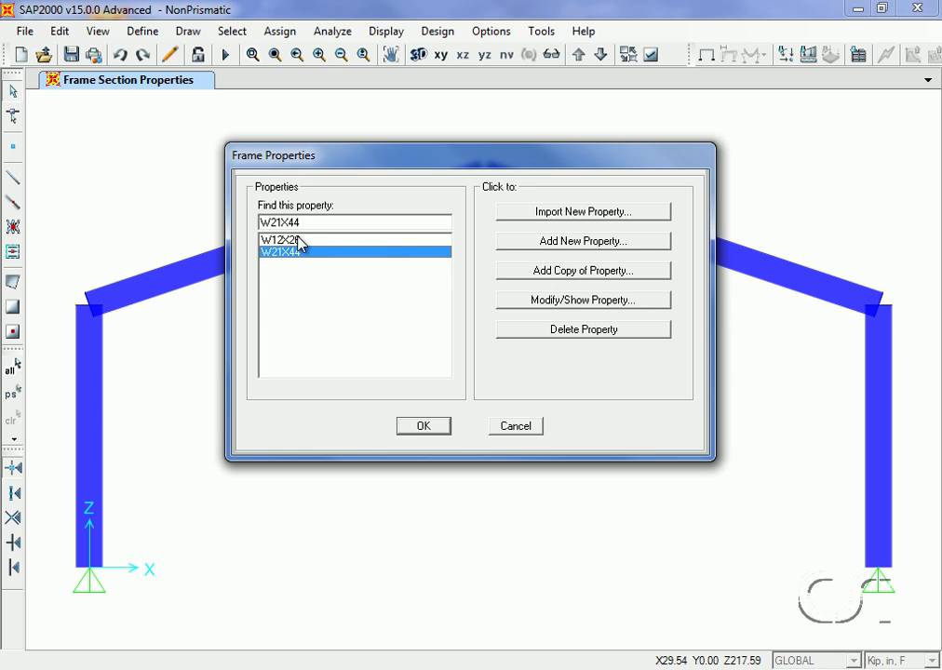
click(298, 240)
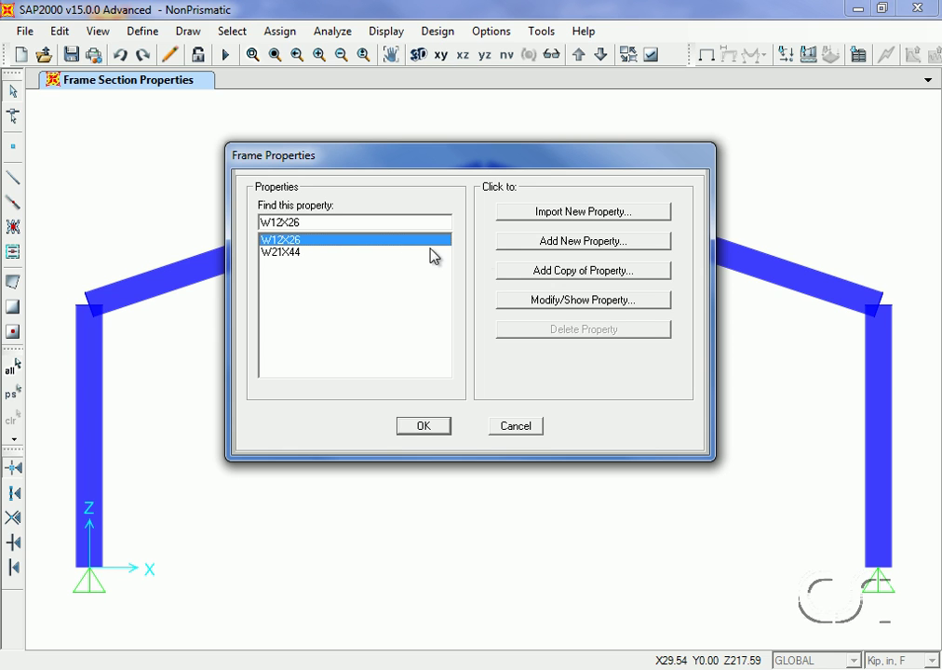
Step: Start adding a new frame section with property type Other
click(600, 246)
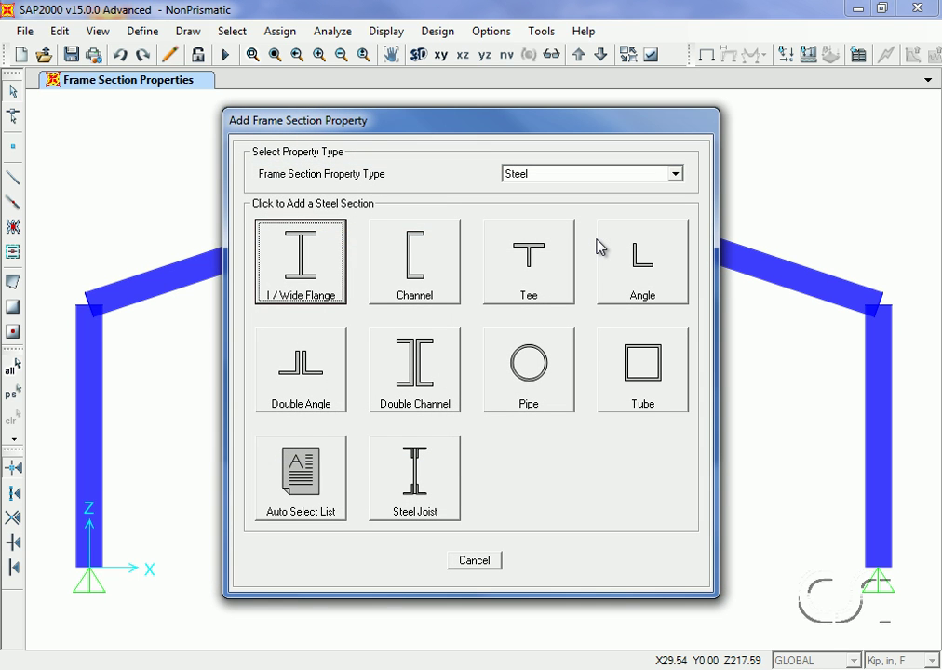
click(607, 179)
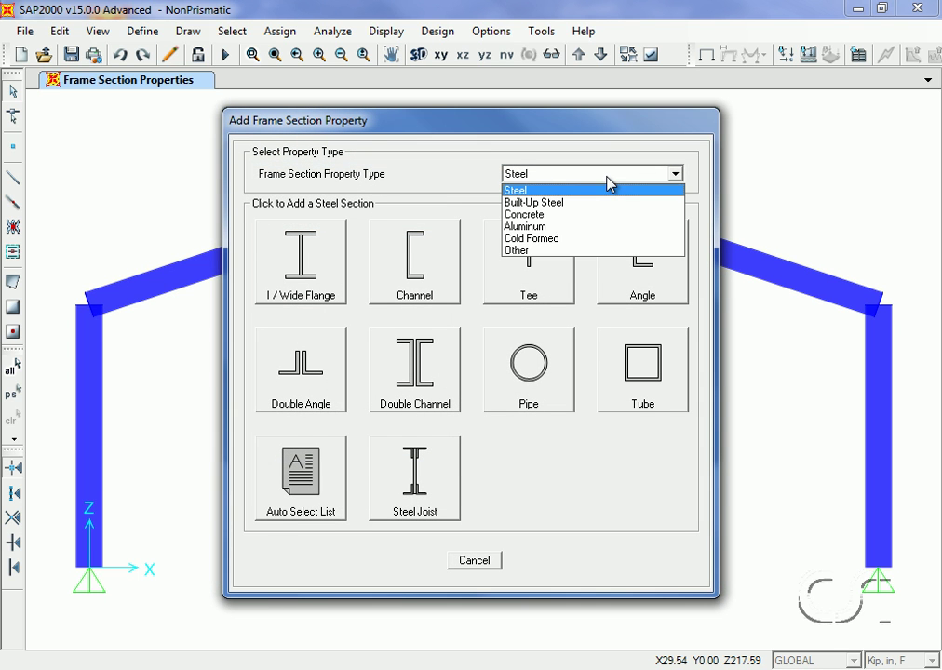
click(526, 251)
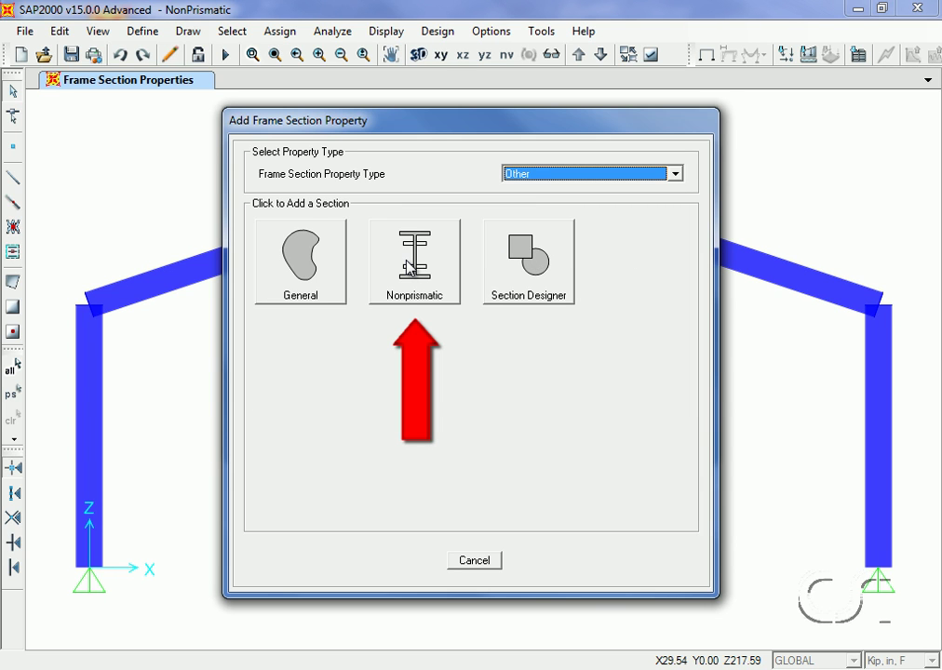
Step: Choose a Nonprismatic section and rename it from VAR1 to 'Tapered'
click(410, 267)
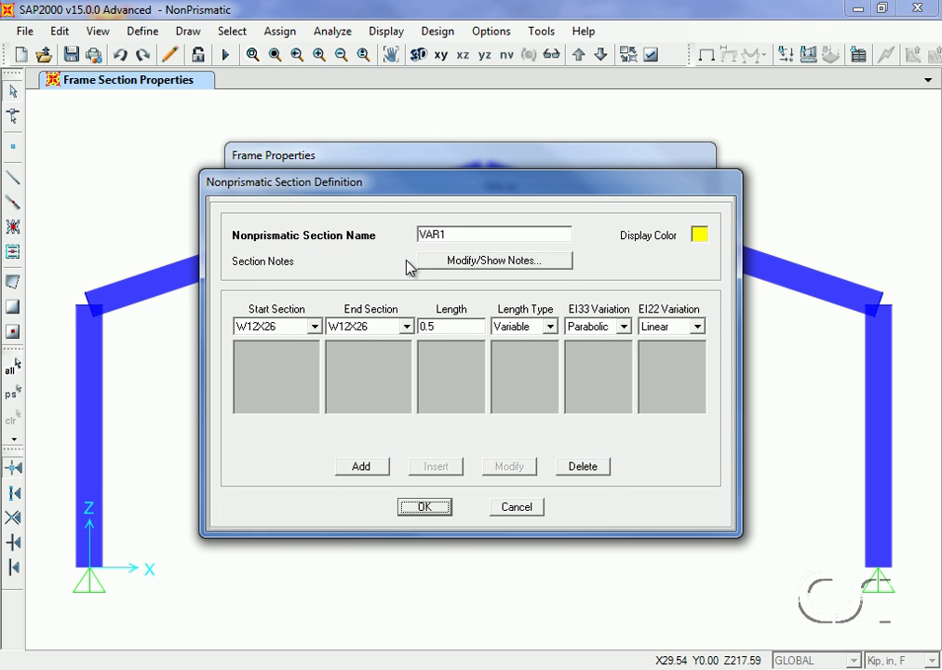
double_click(461, 233)
text(Tapered)
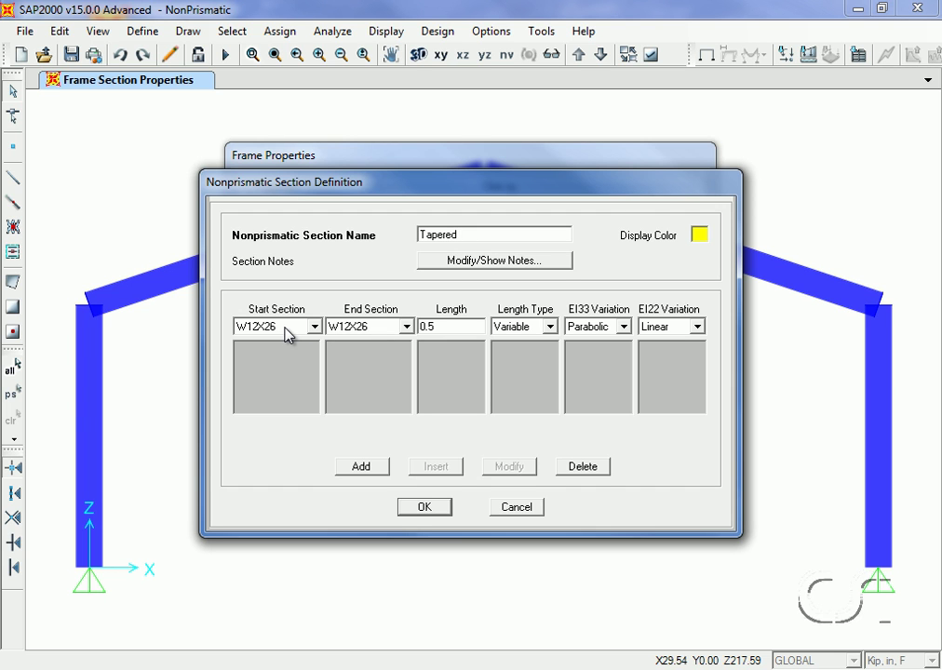
Step: Set the first segment's end section to W21X44, length 1, length type Variable
click(350, 337)
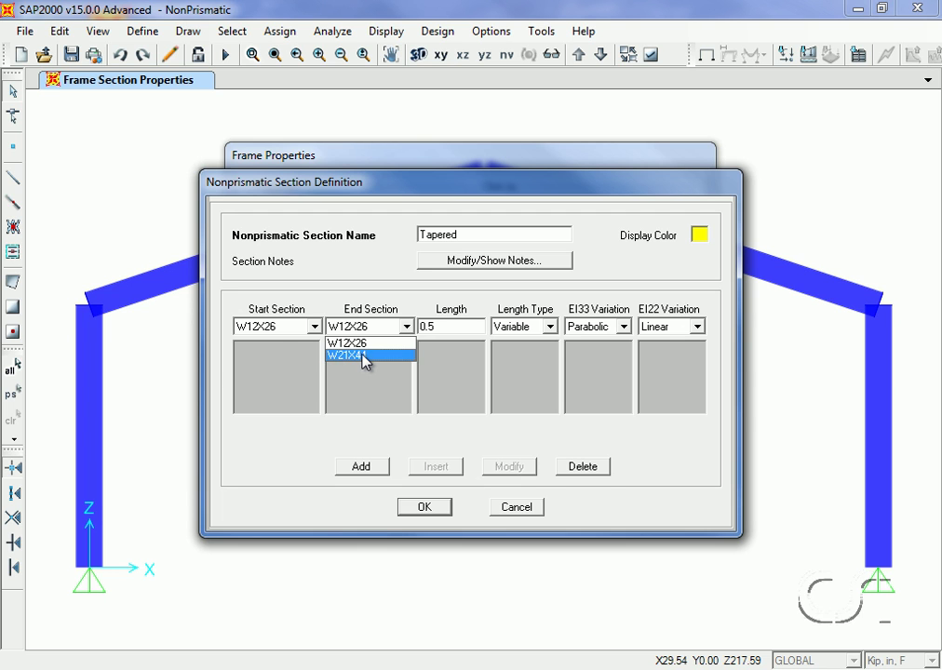
click(363, 359)
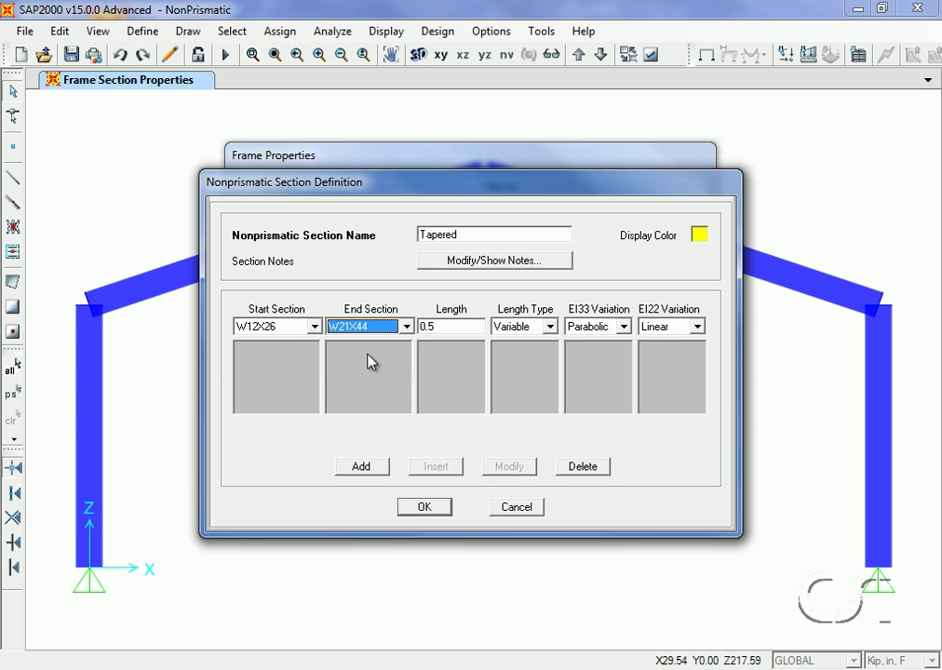
double_click(445, 327)
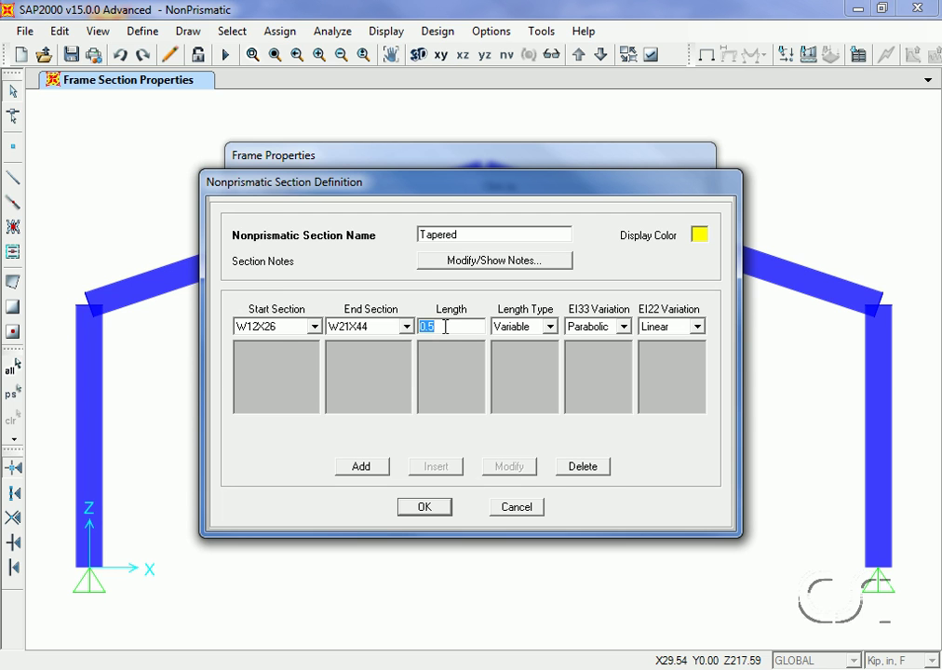
text(1)
click(527, 329)
click(525, 344)
click(526, 328)
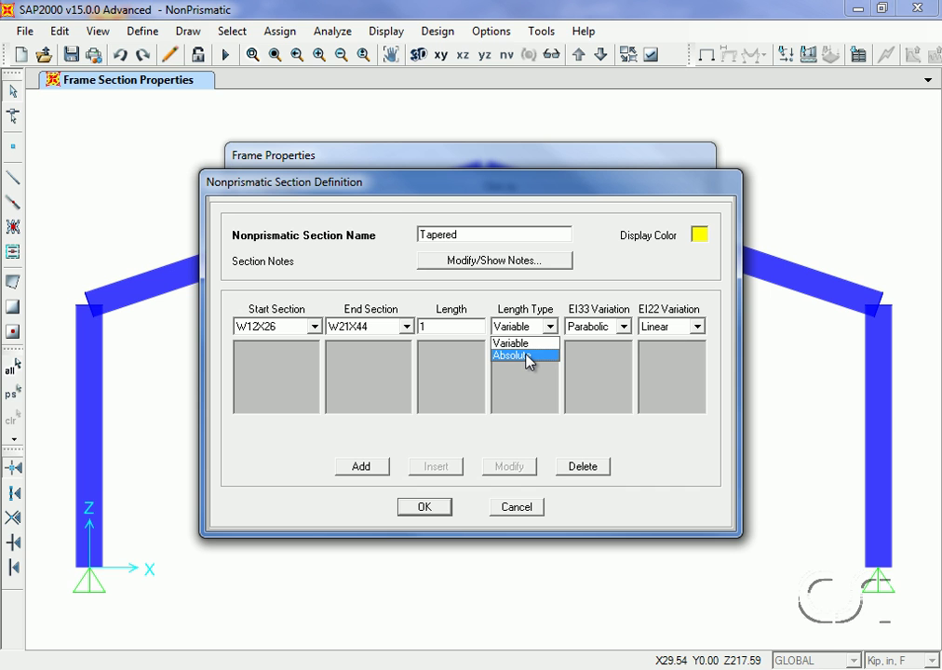
click(528, 345)
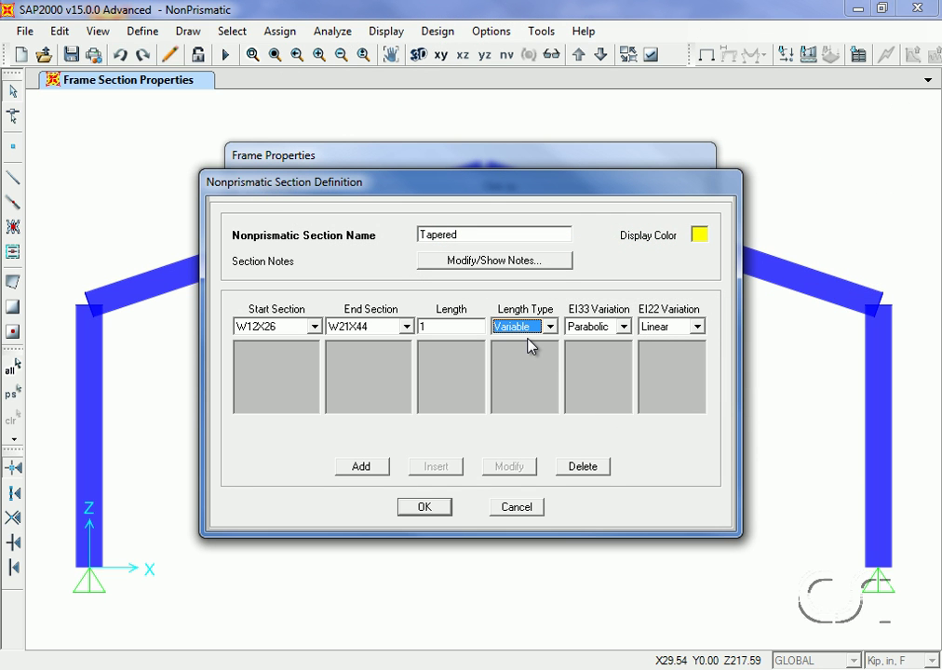
click(623, 327)
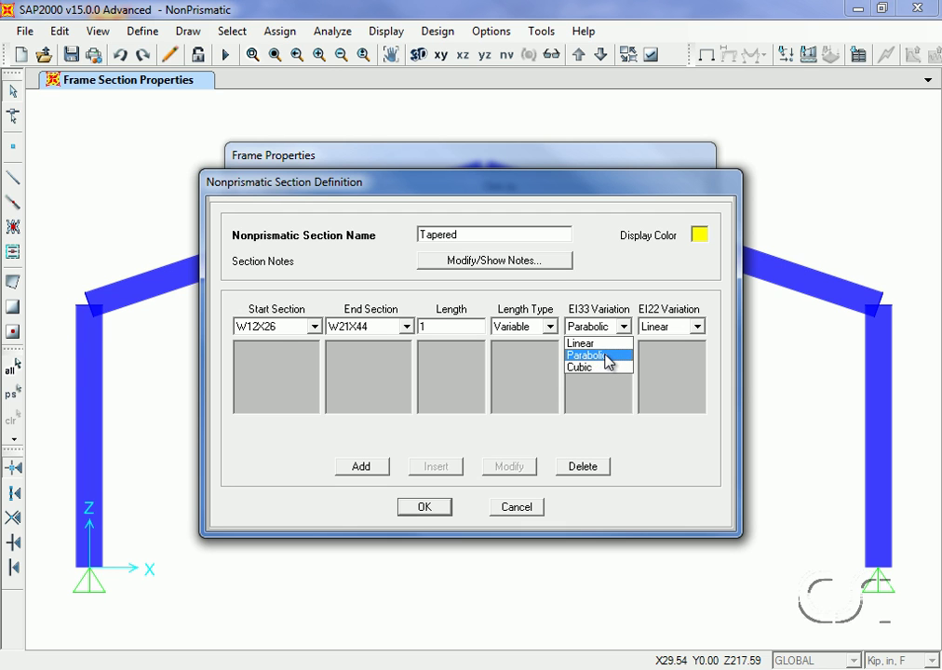
click(609, 356)
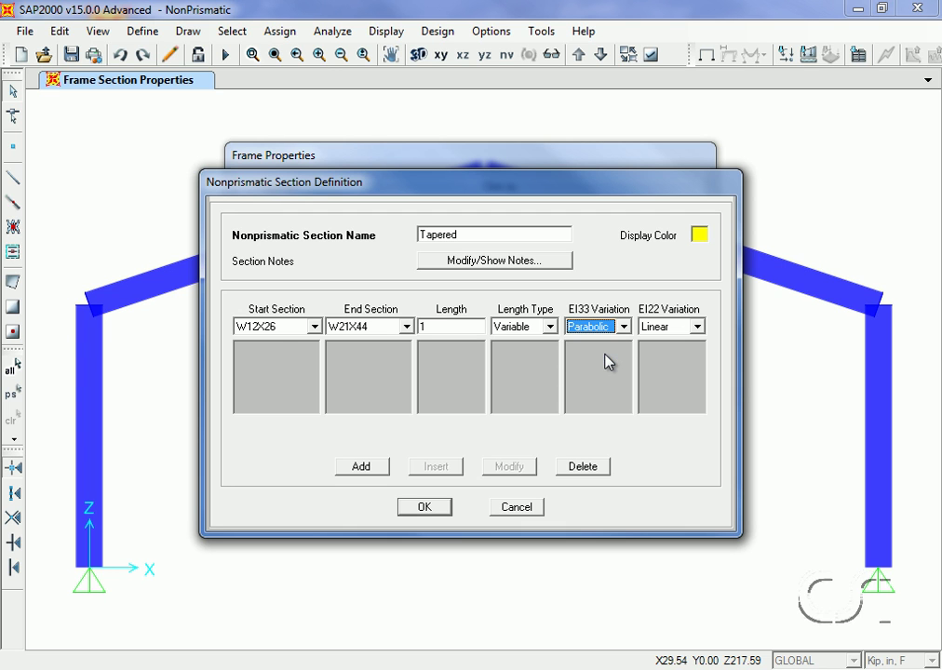
click(660, 335)
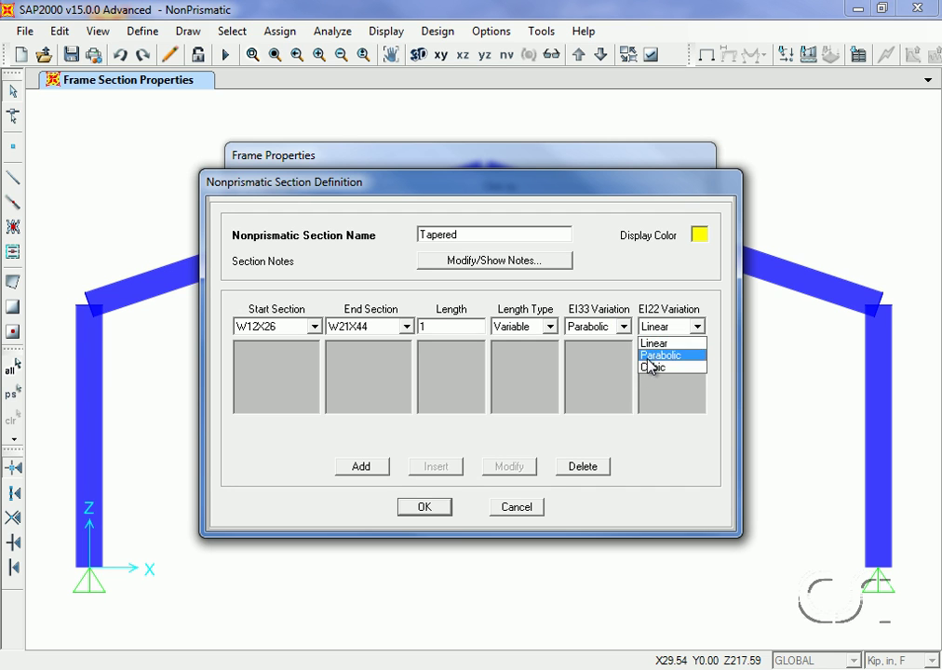
click(652, 344)
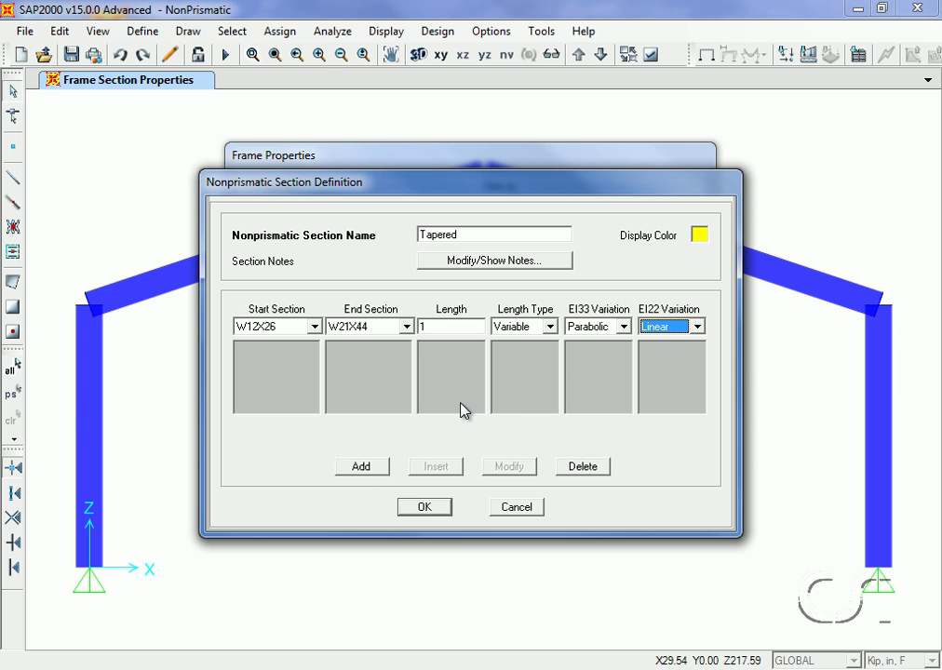
Step: Add the W12X26-to-W21X44 segment row and save the Tapered definition
click(362, 466)
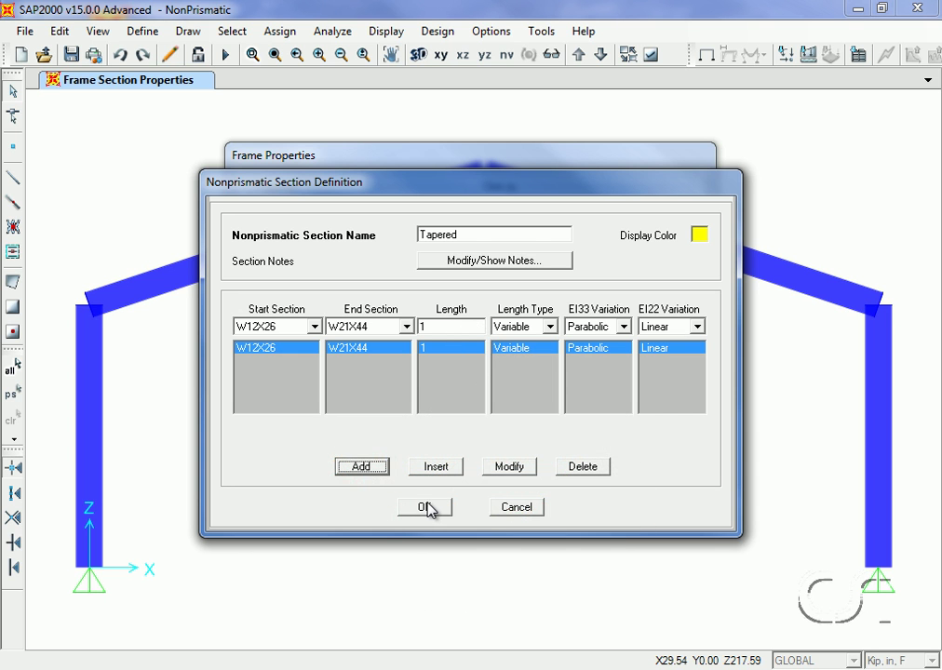
click(425, 507)
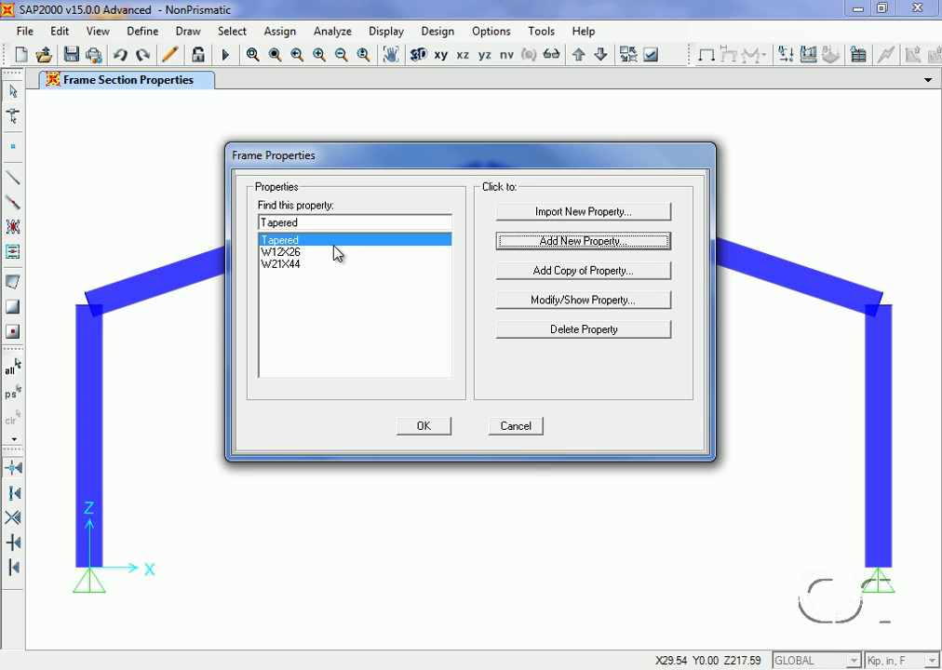
Step: Close the section list and show members as plain lines with frame local axes
click(425, 430)
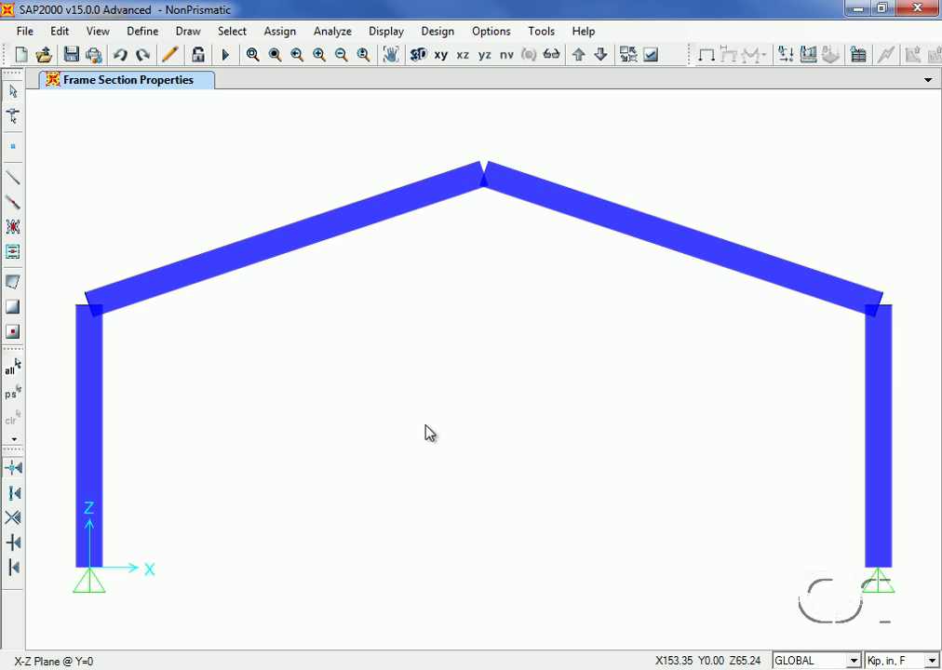
click(651, 54)
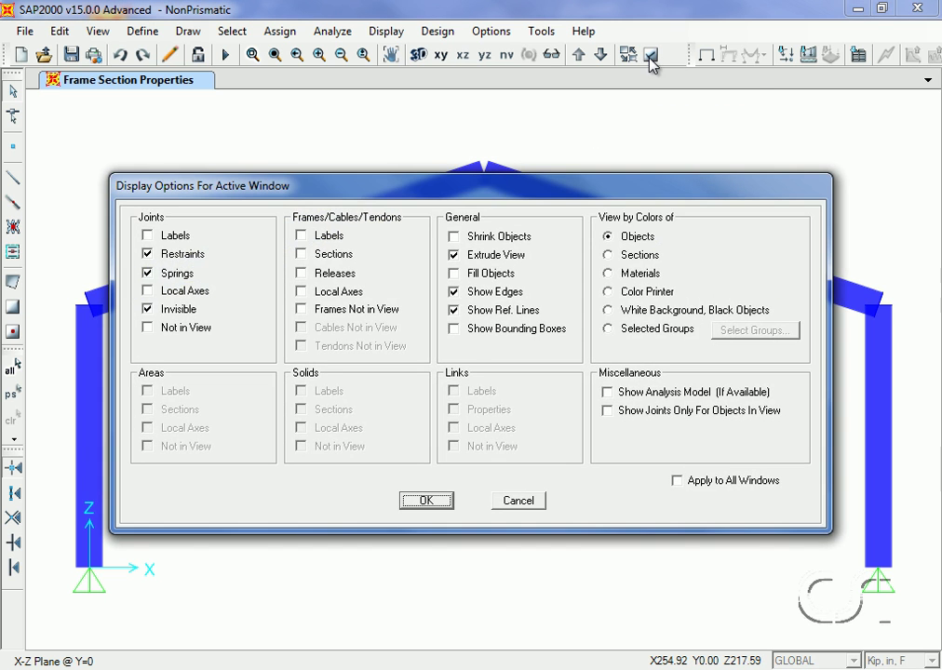
click(485, 261)
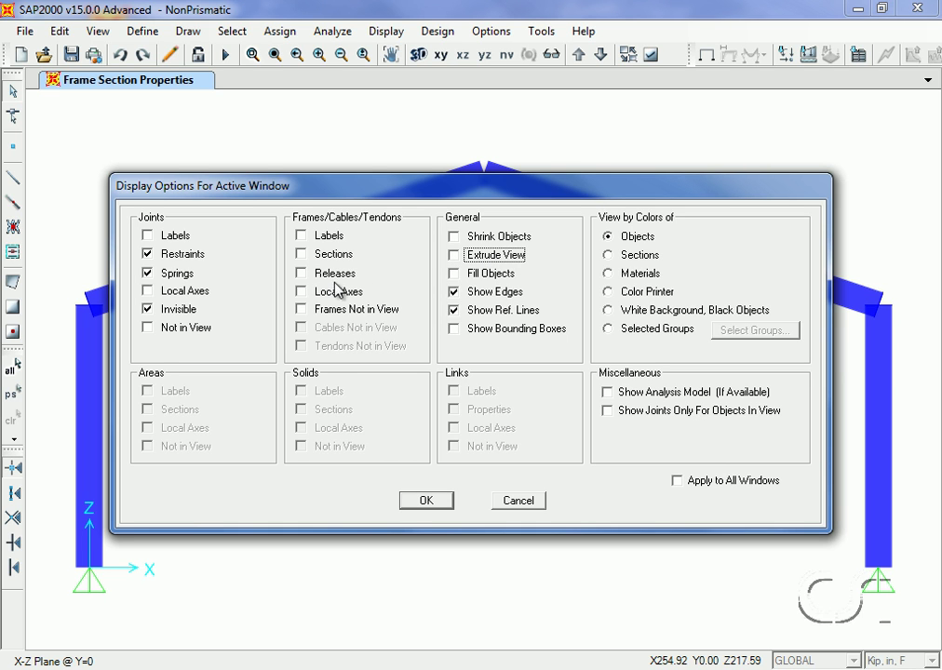
click(306, 294)
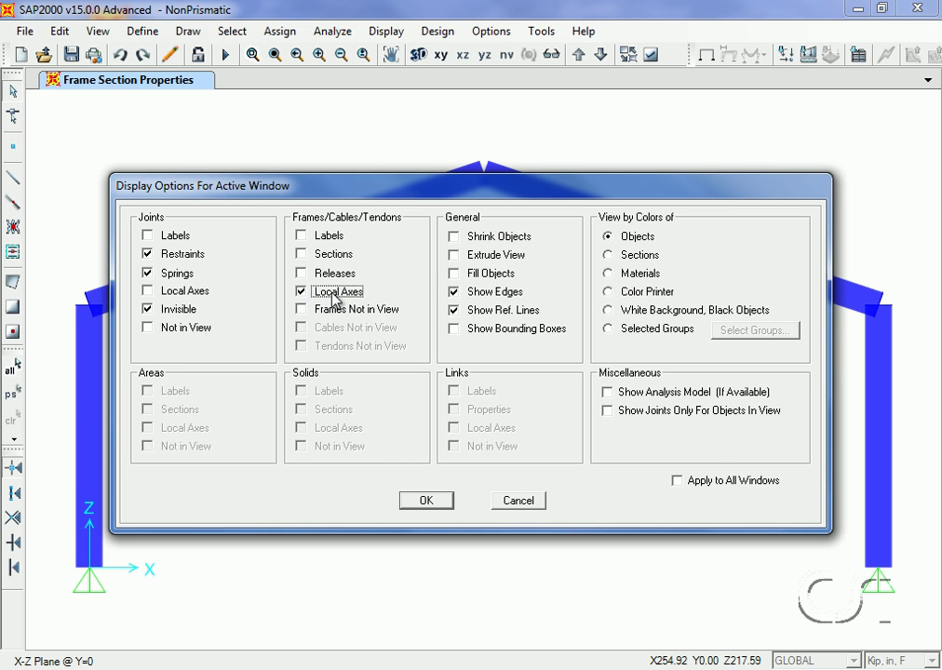
click(423, 503)
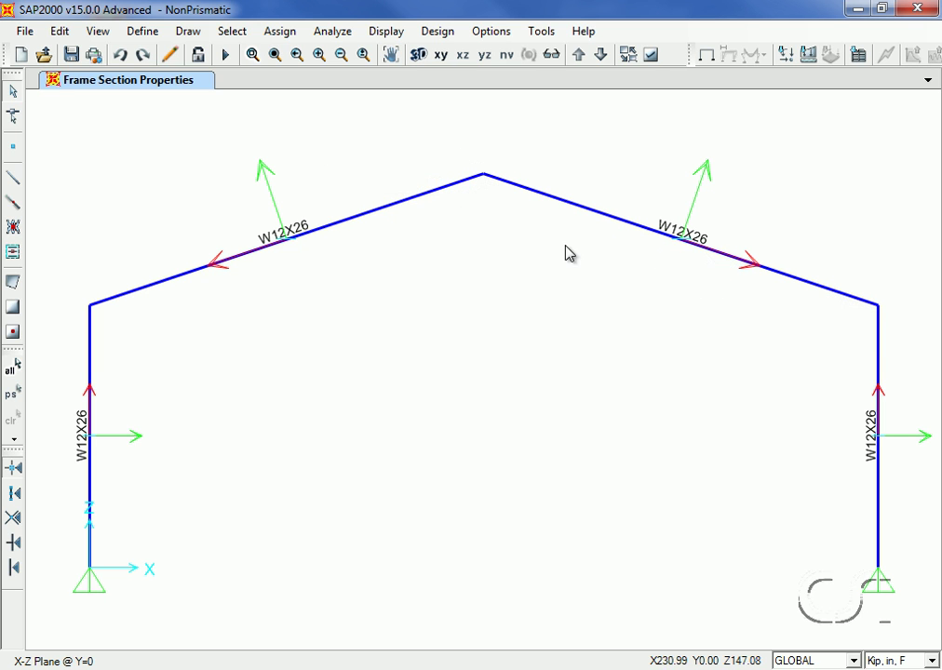
Step: Select all four members and assign them the Tapered frame section
click(11, 370)
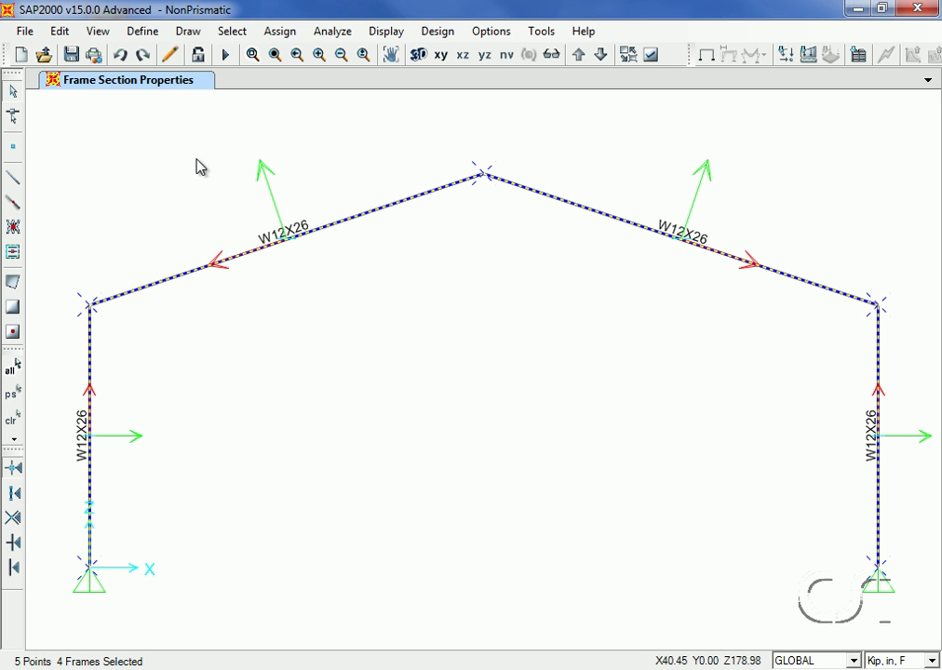
click(286, 33)
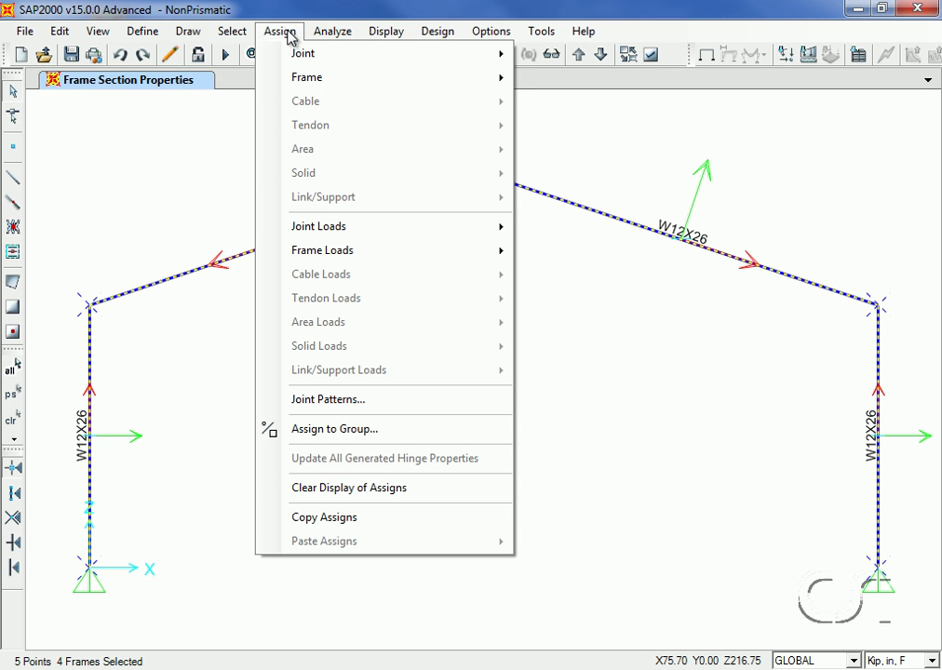
mouse_move(354, 77)
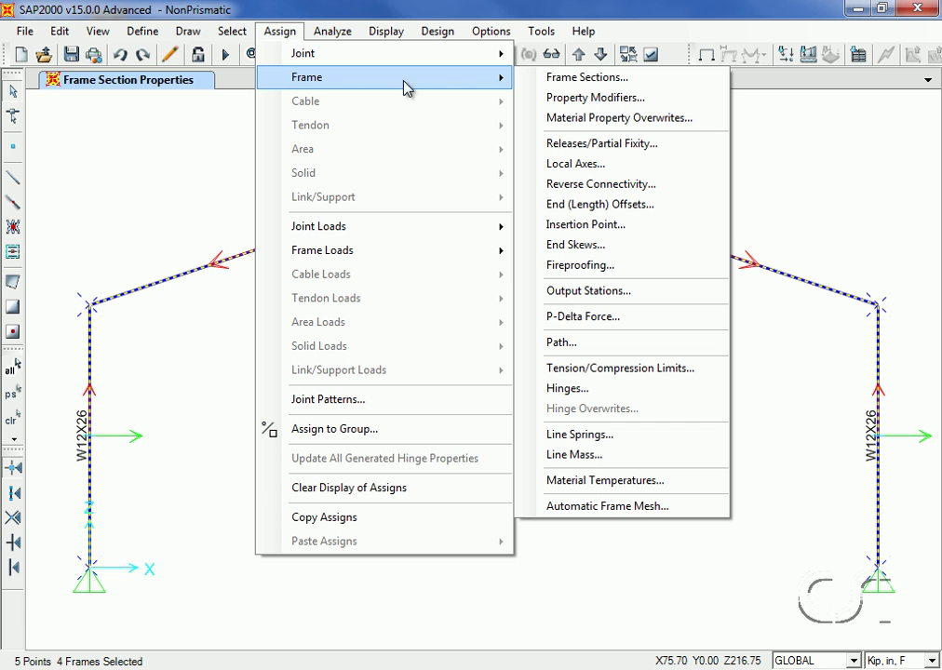
click(566, 84)
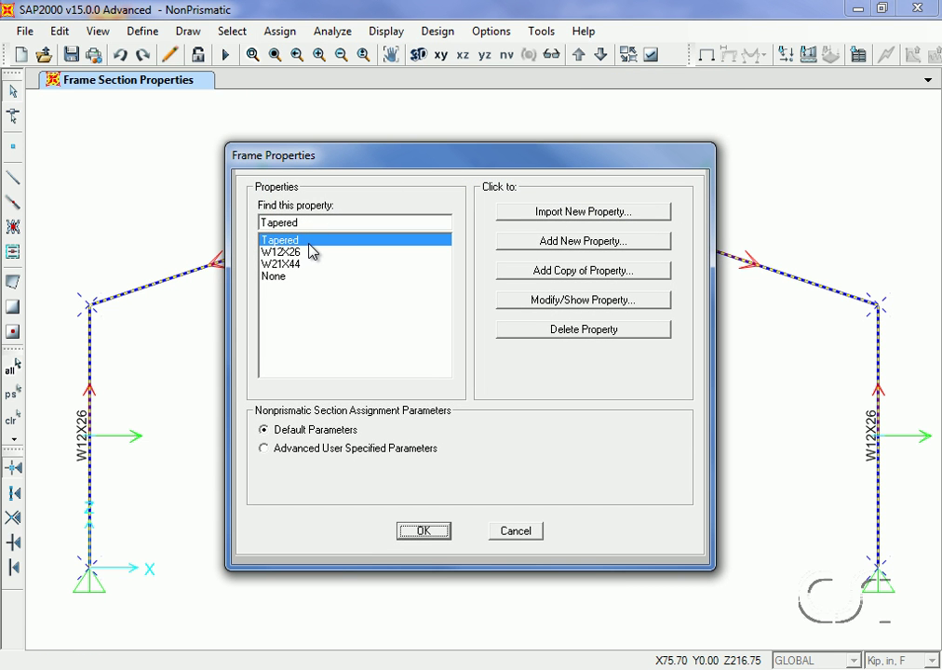
click(422, 531)
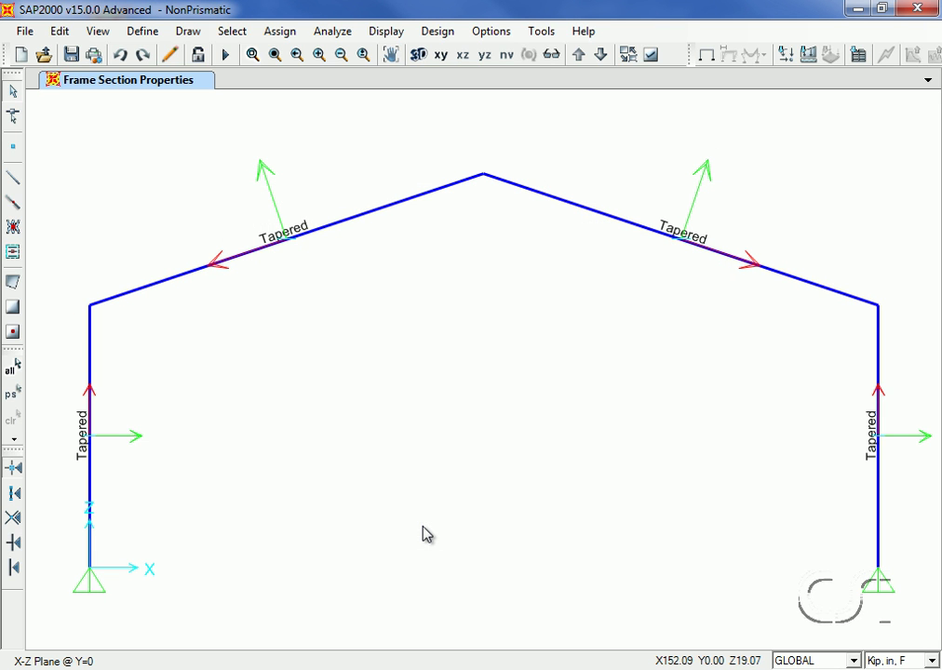
Step: Hide local axes and turn Extrude View back on to show the tapering solids
click(651, 57)
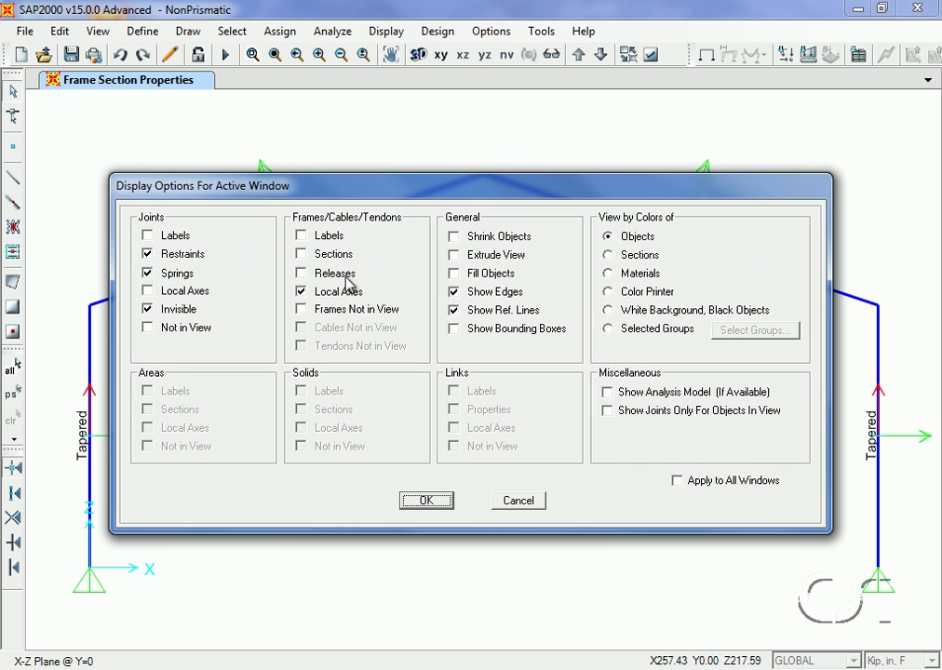
click(300, 290)
click(455, 257)
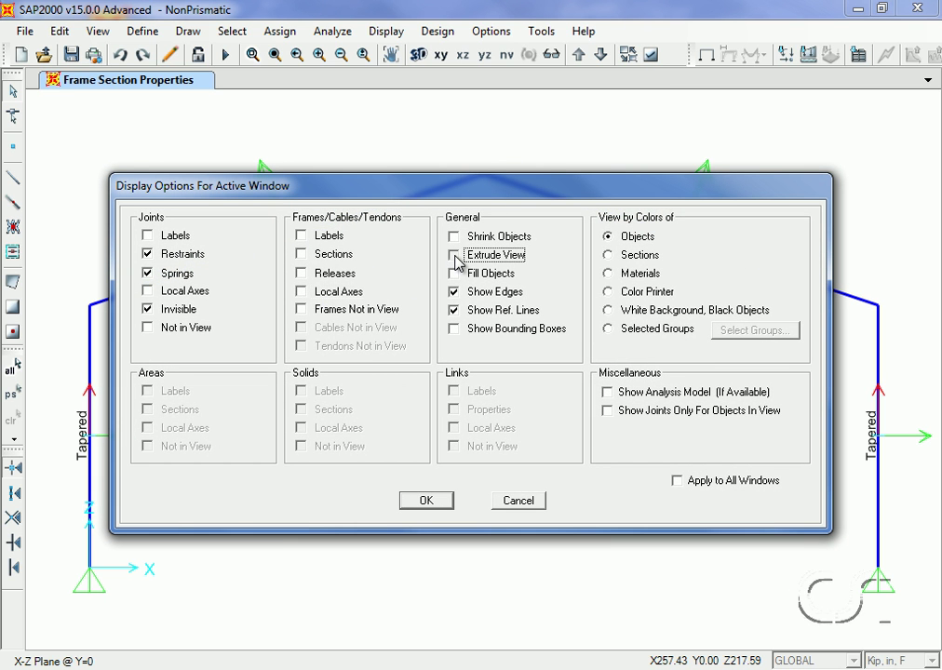
click(441, 499)
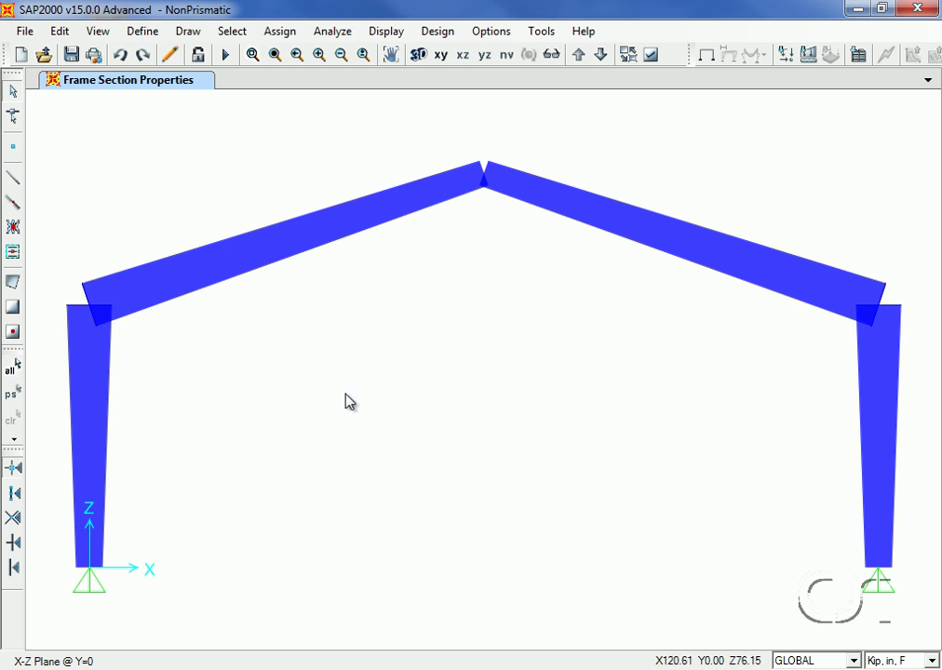
Step: Reopen the Tapered section definition and enter .5 as the segment length
click(143, 32)
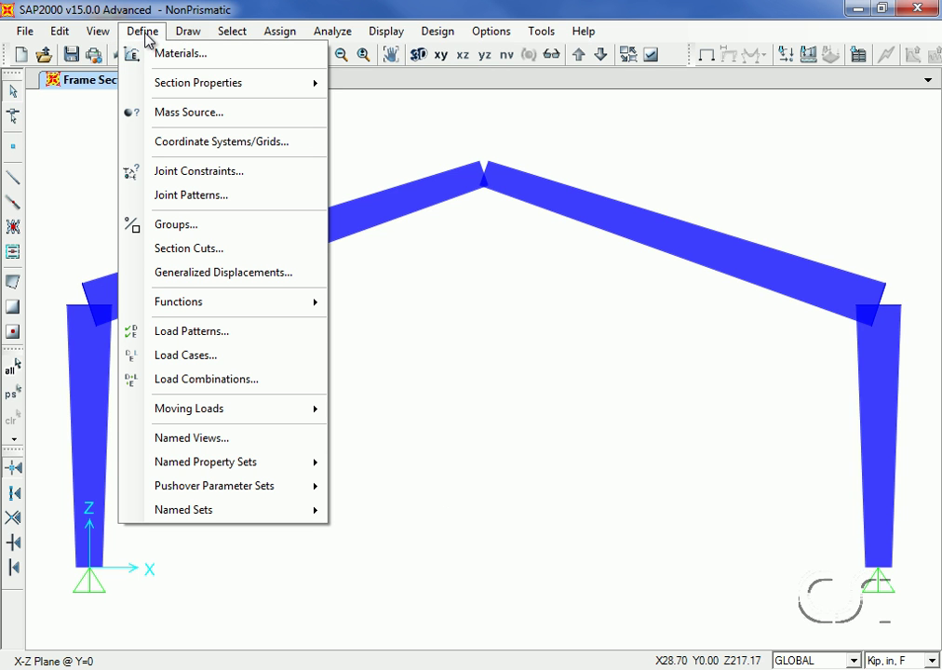
mouse_move(198, 83)
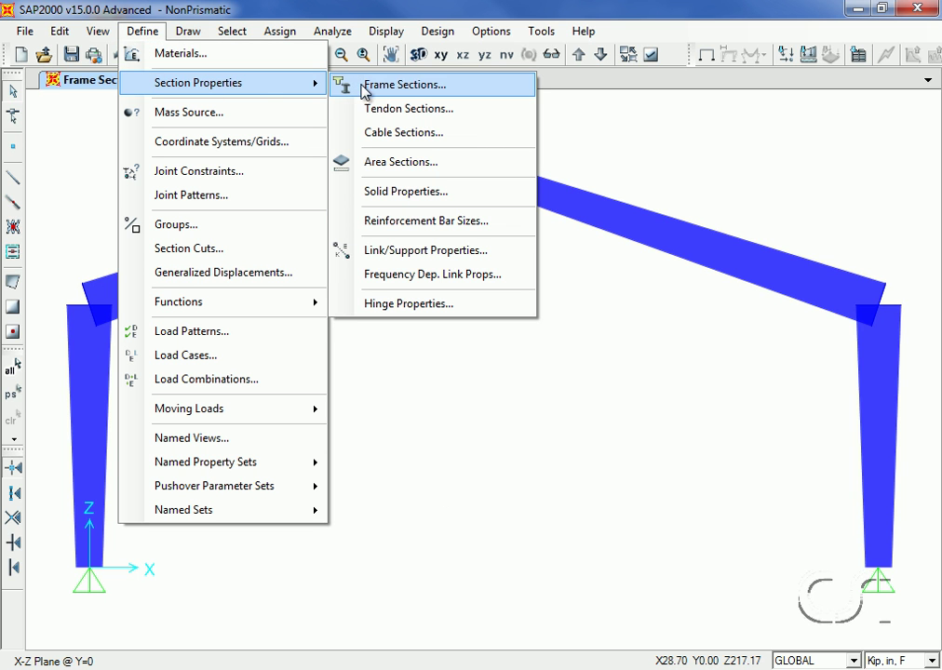
click(395, 85)
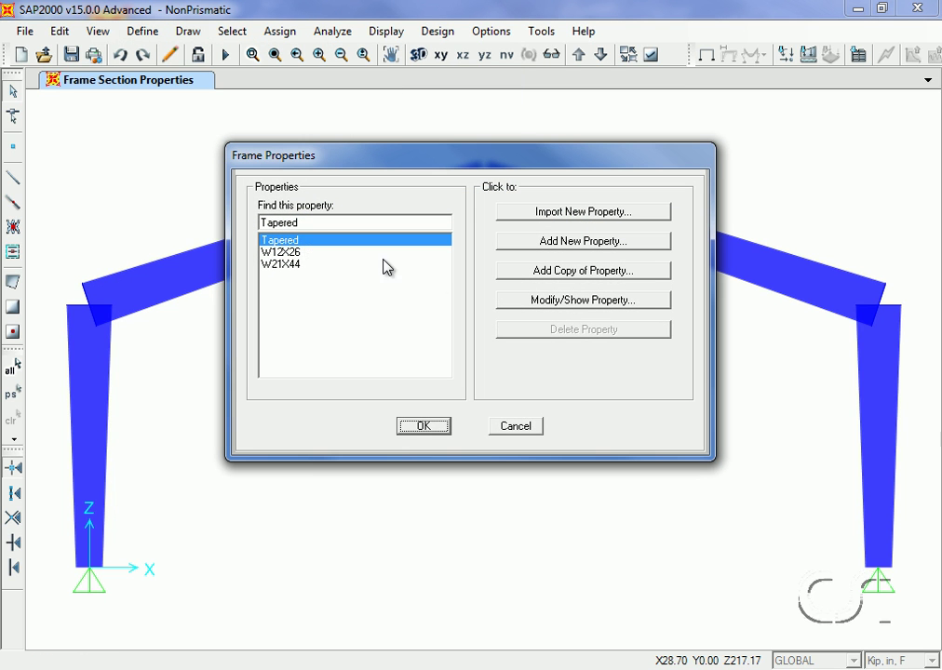
click(569, 302)
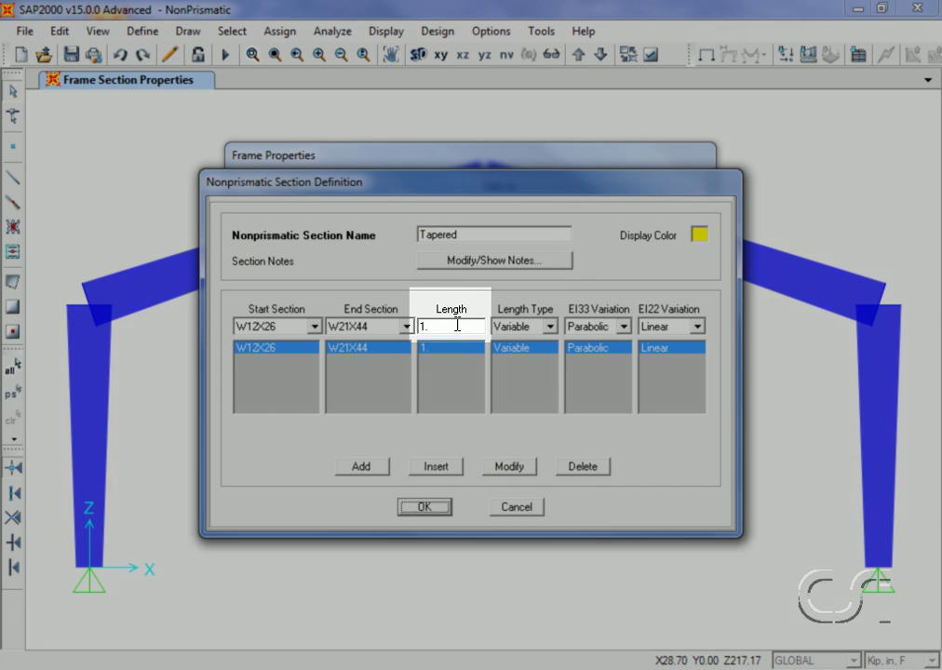
double_click(457, 325)
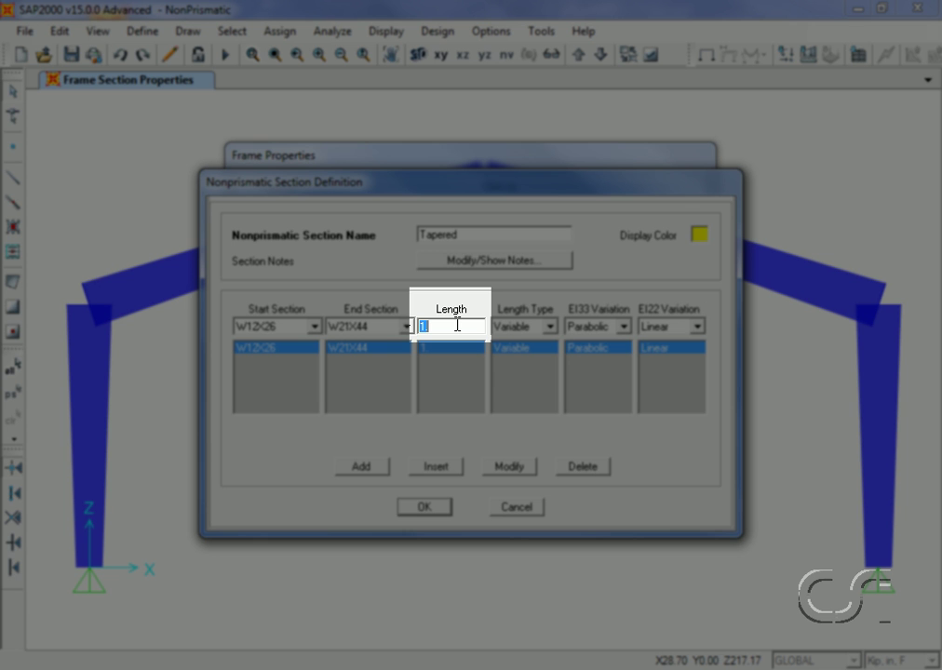
text(.5)
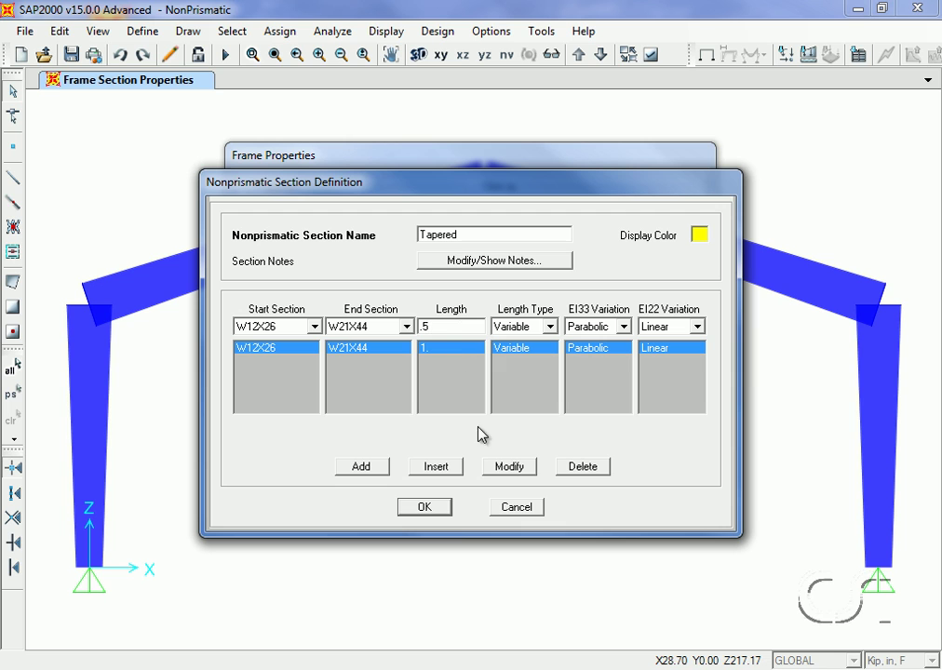
Step: Shorten the first segment to .5, add a W21X44-to-W12X26 segment, and save Tapered
click(507, 467)
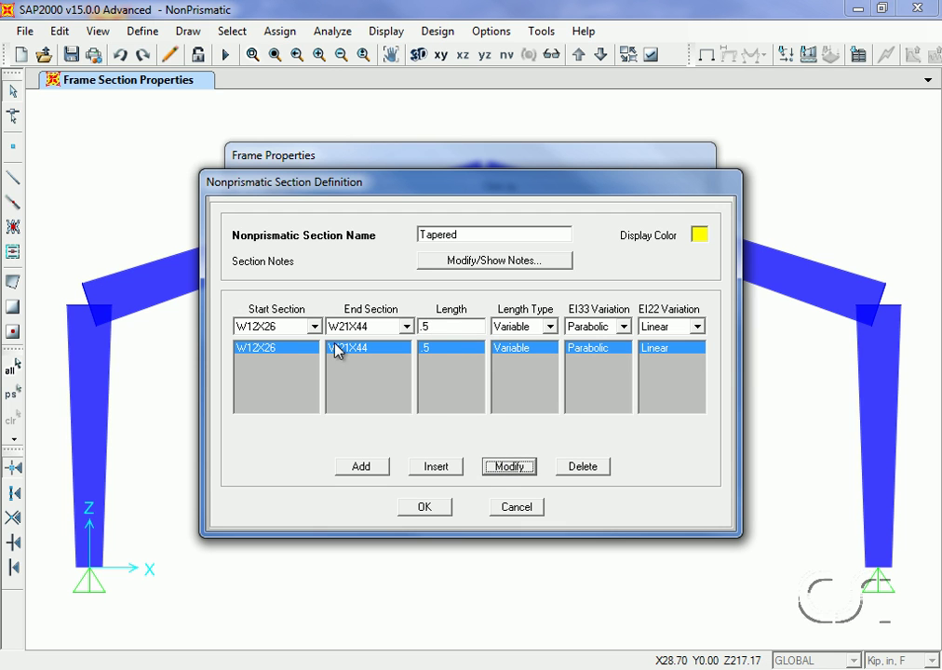
click(316, 327)
click(296, 356)
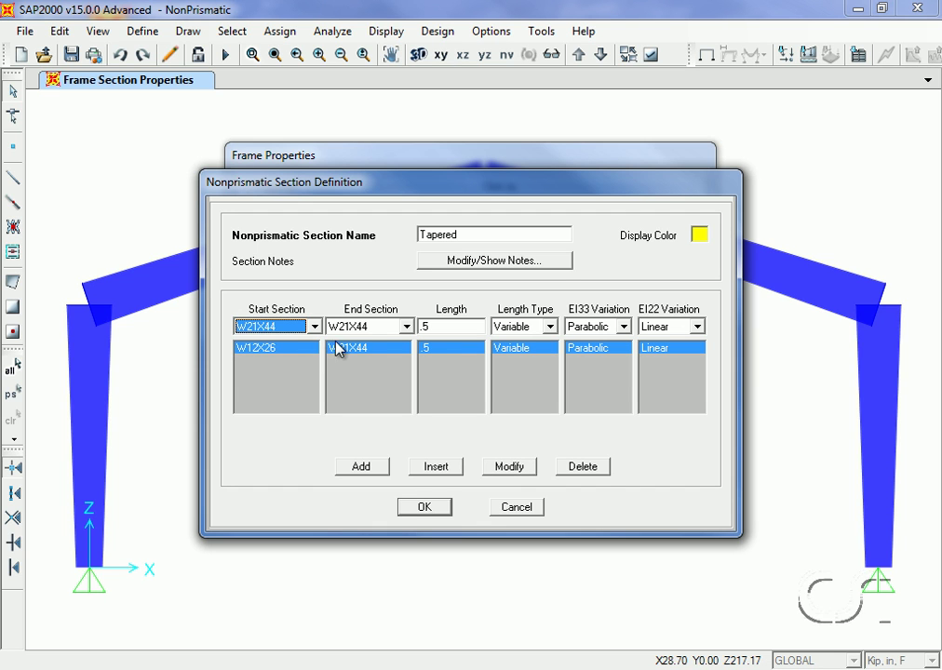
click(371, 327)
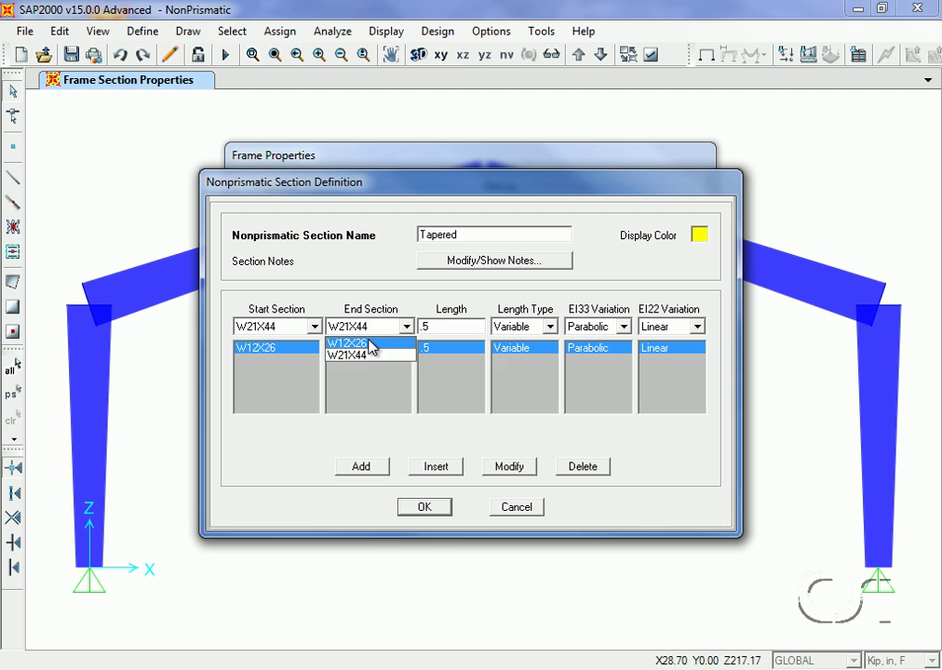
click(370, 344)
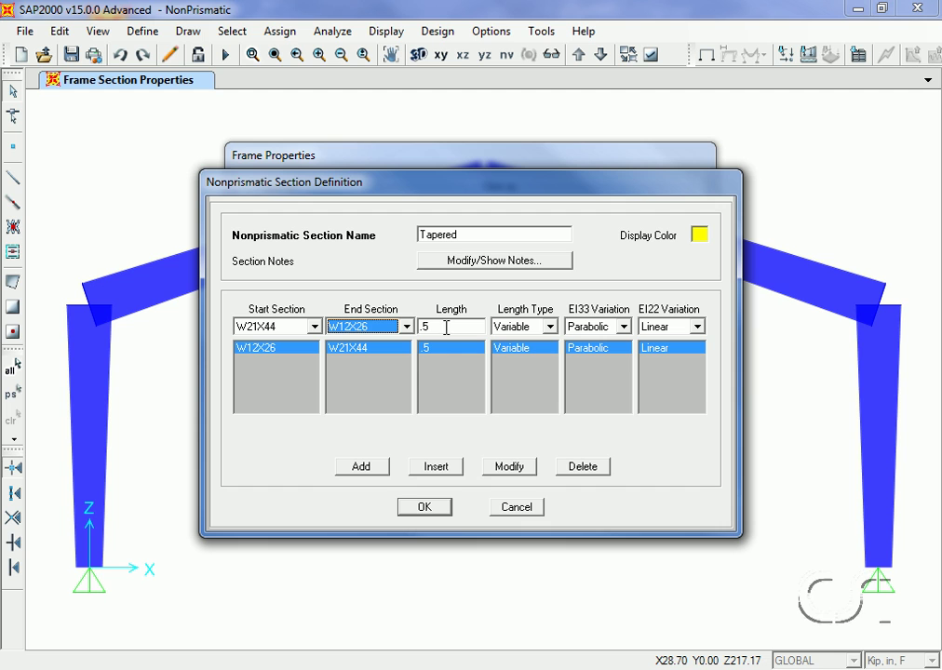
click(373, 468)
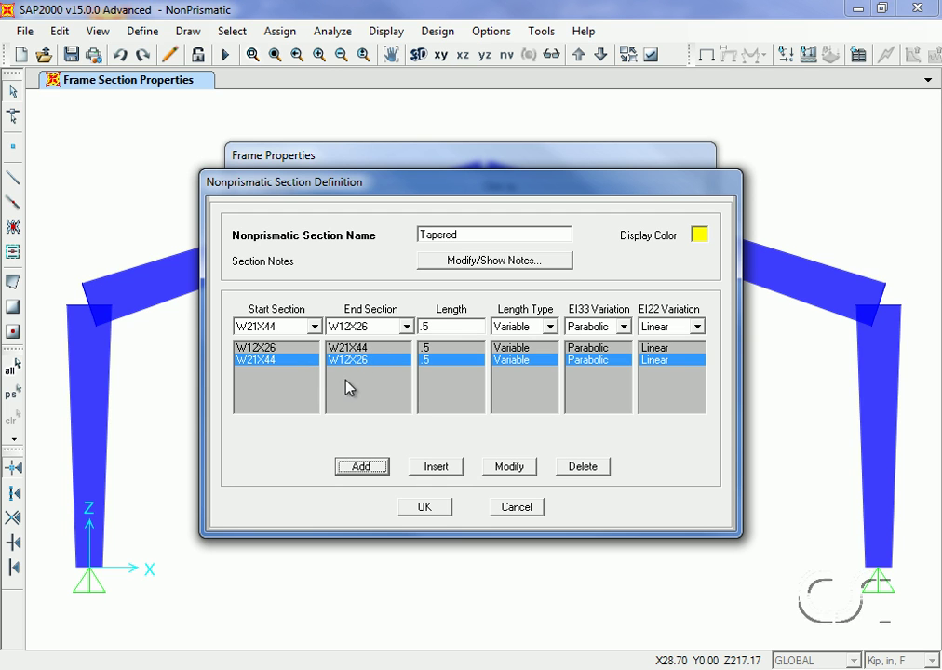
click(423, 510)
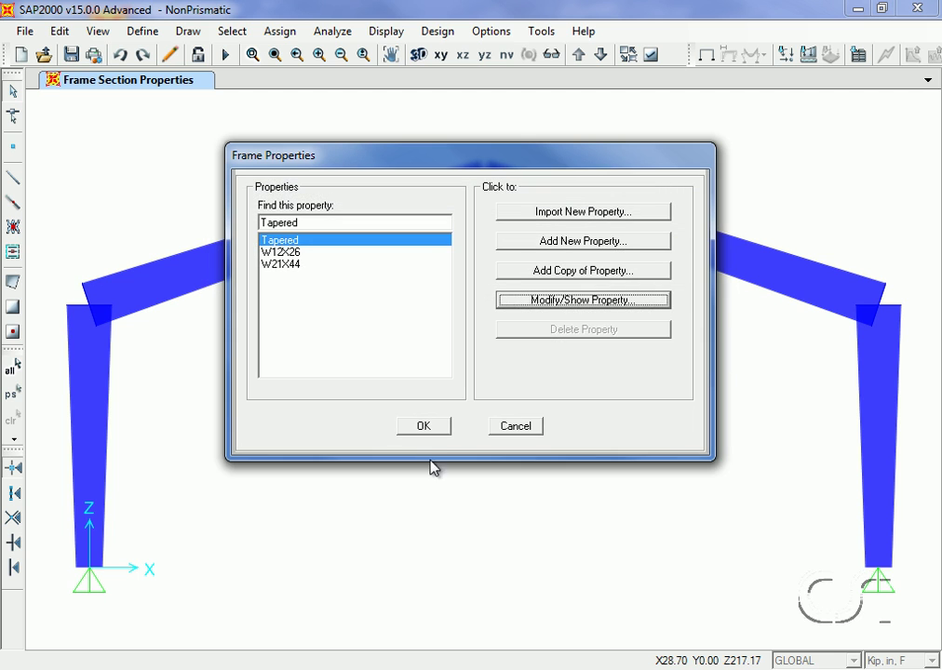
Step: Close Frame Properties, refresh the window, and switch to a 3-D view of the tapered frame
click(426, 427)
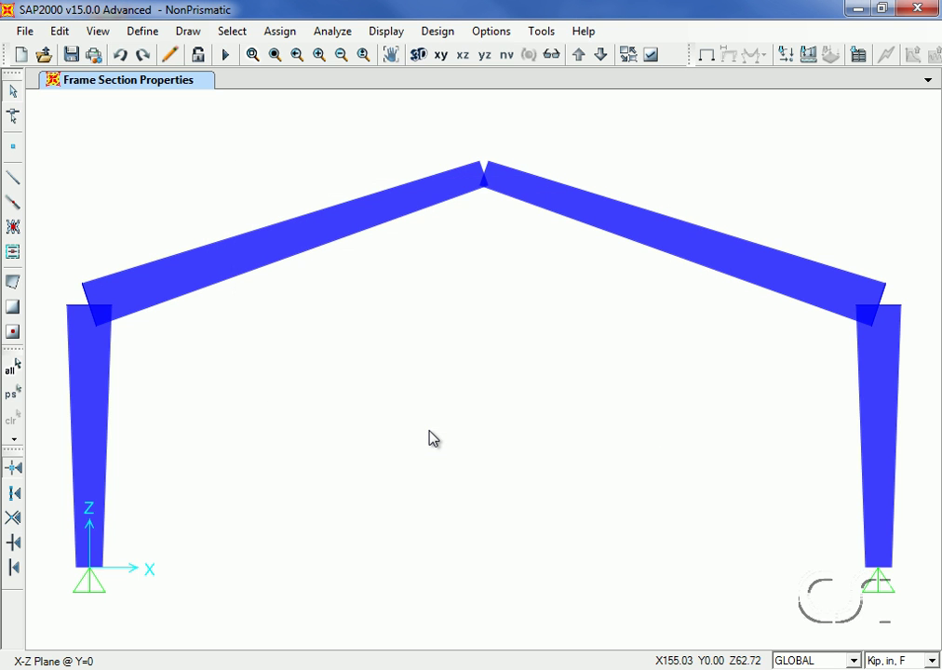
click(169, 53)
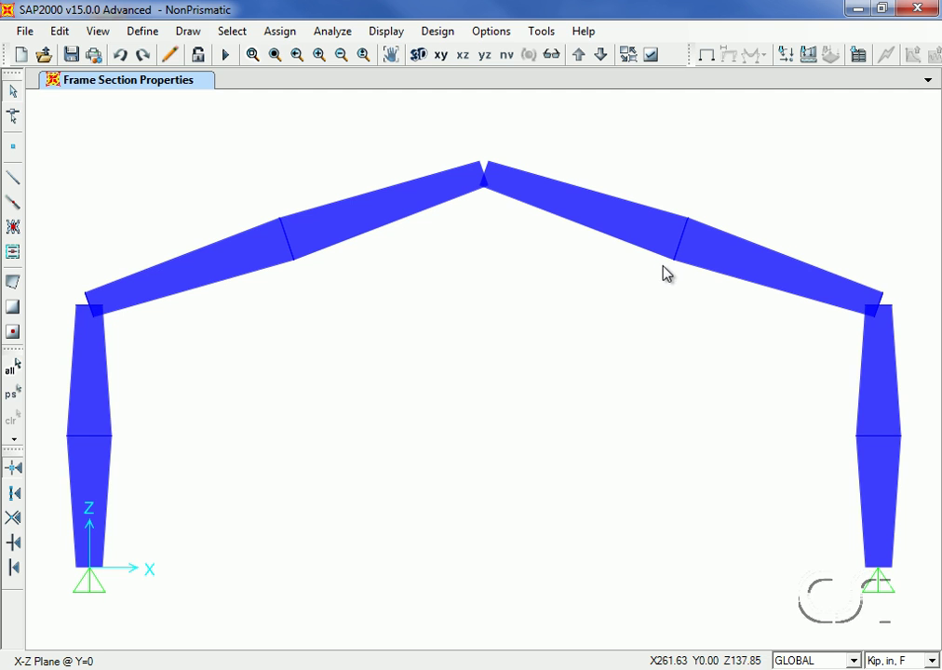
click(419, 55)
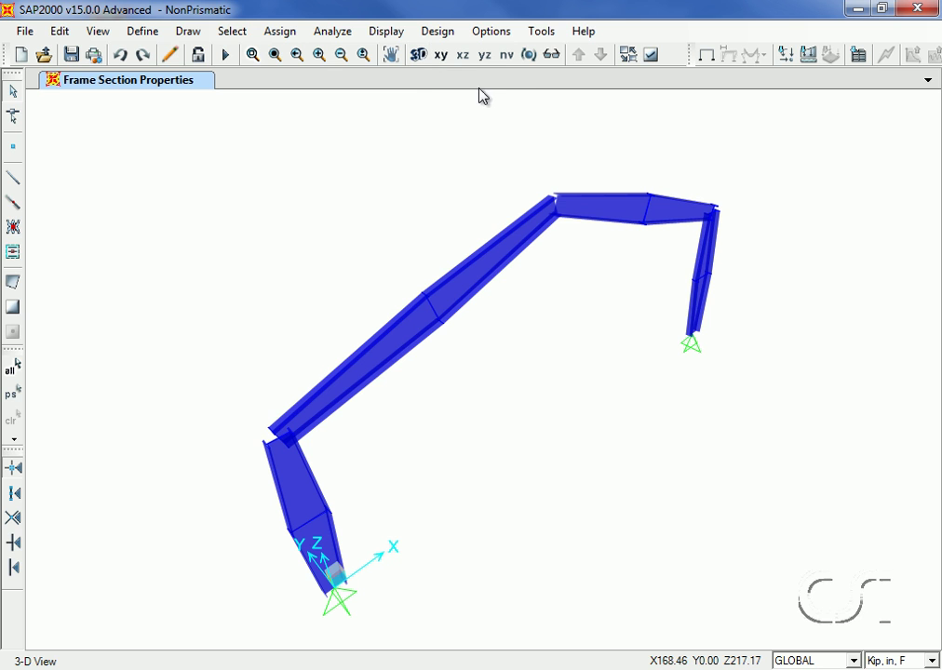
Step: Orbit the 3-D view to show the gabled frame's two-segment tapered members from an angle
click(529, 54)
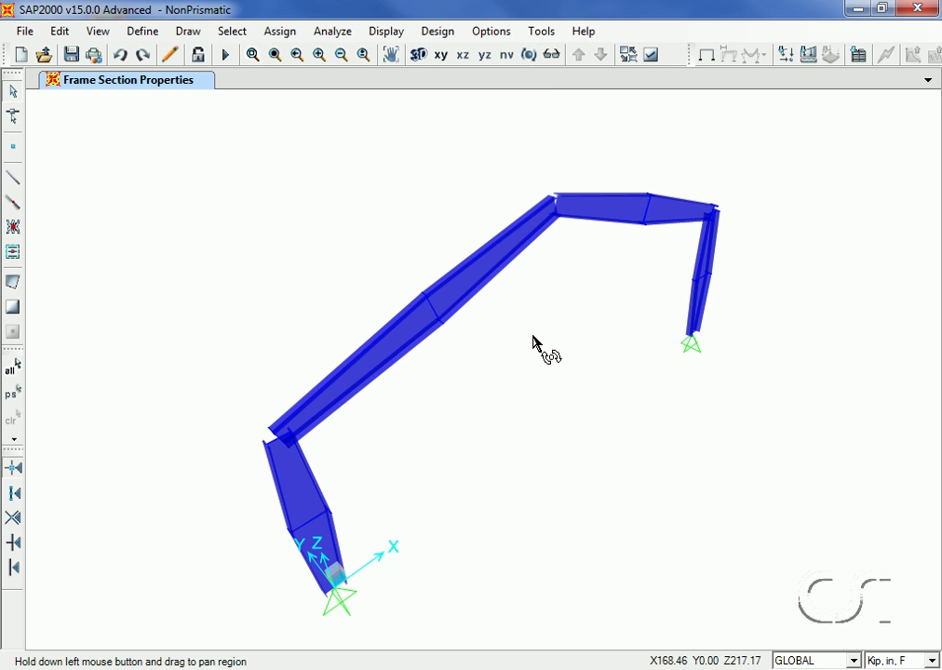
drag(535, 347, 525, 319)
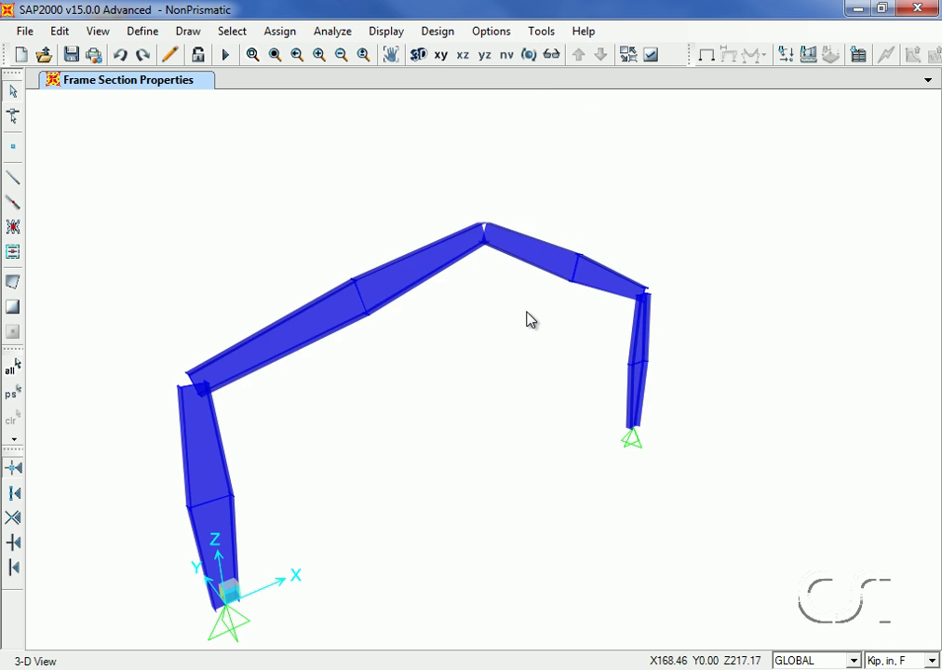